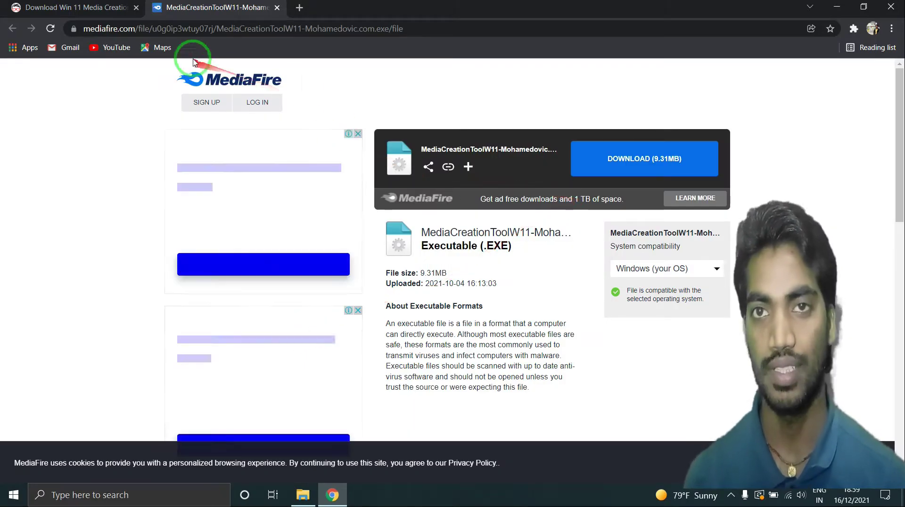
Download the MediaCreationToolW11 executable from MediaFire and close the pop-up, leaving the browser minimised
left_click(653, 168)
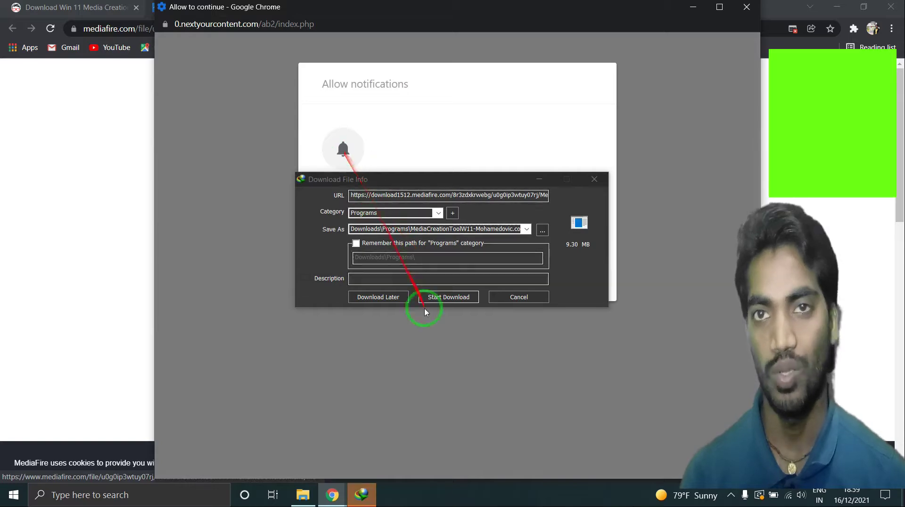
left_click(439, 298)
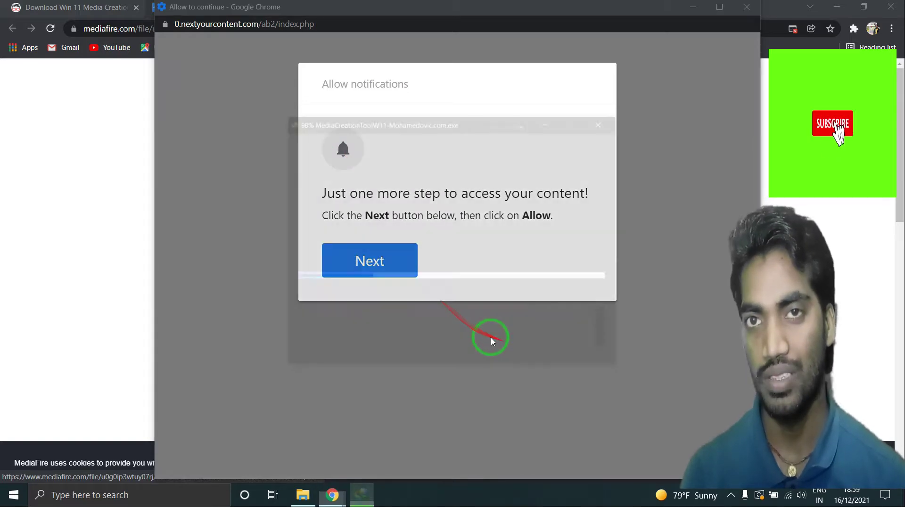
left_click(373, 284)
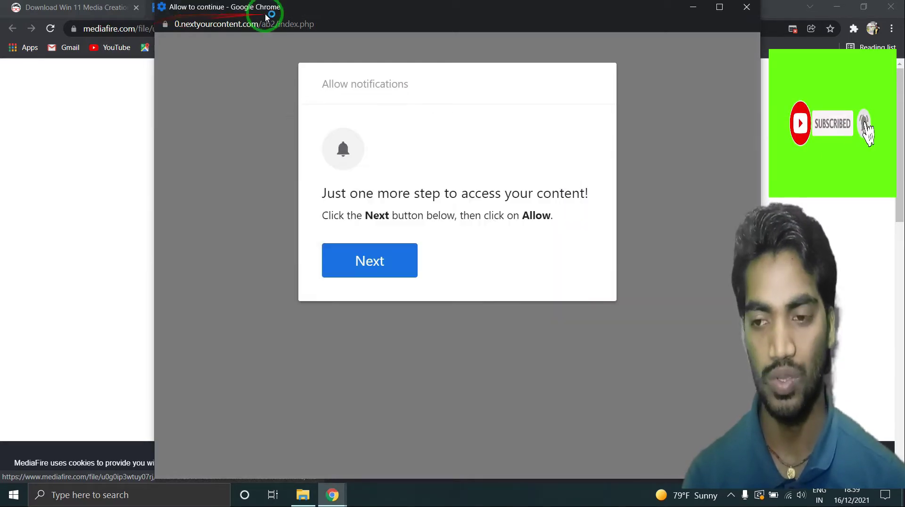
left_click(746, 7)
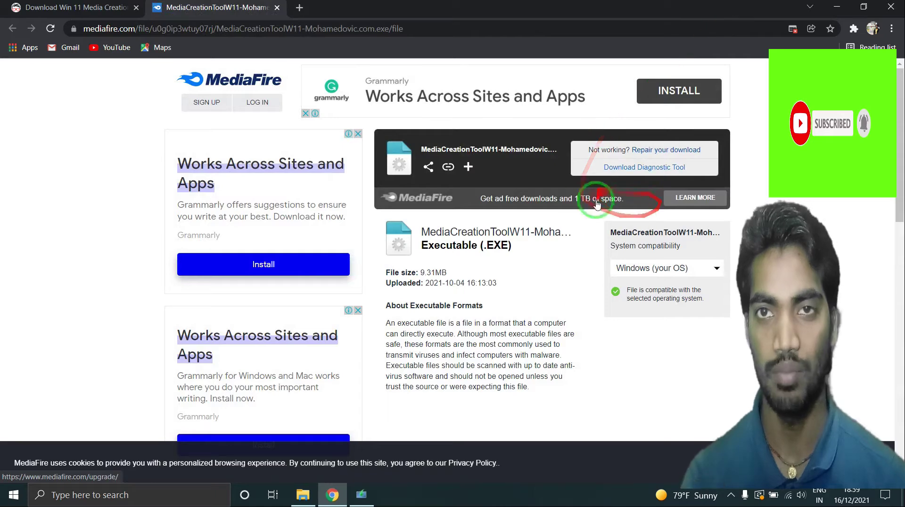
left_click(836, 7)
right_click(363, 306)
left_click(384, 344)
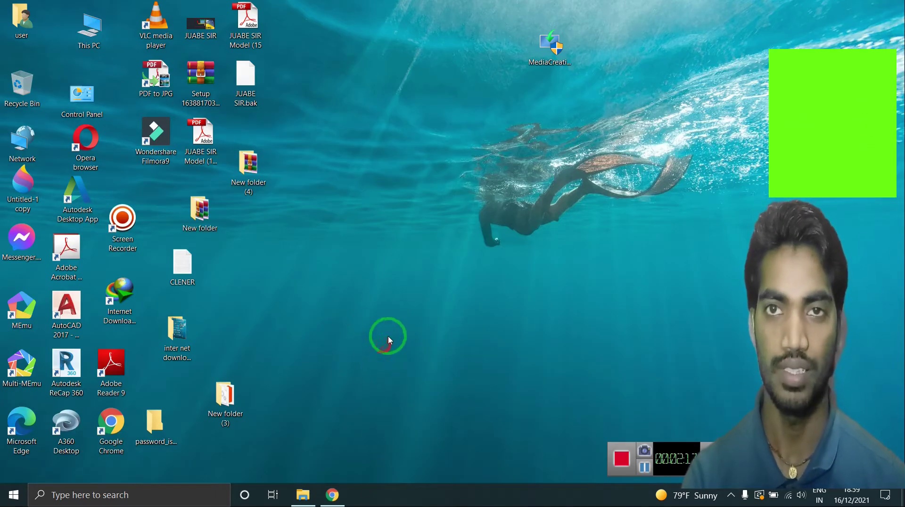
right_click(388, 334)
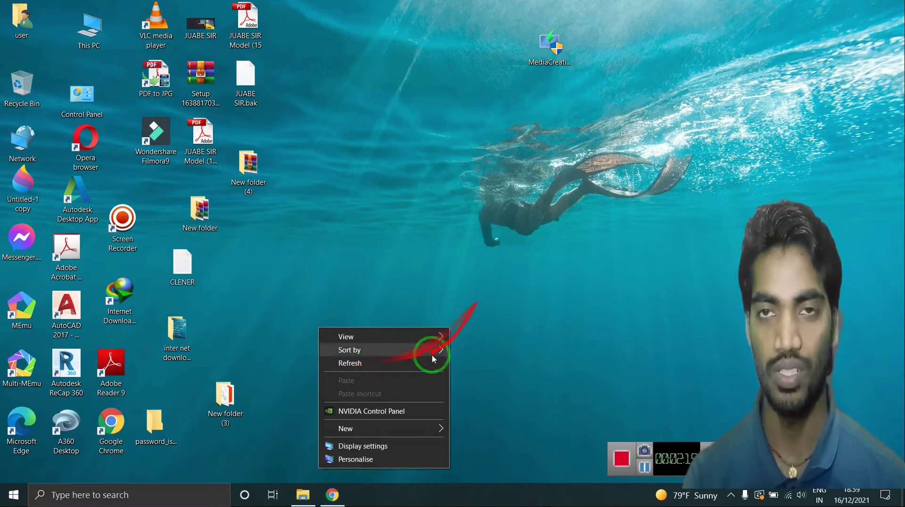
left_click(361, 368)
right_click(365, 306)
left_click(377, 343)
right_click(306, 268)
left_click(355, 319)
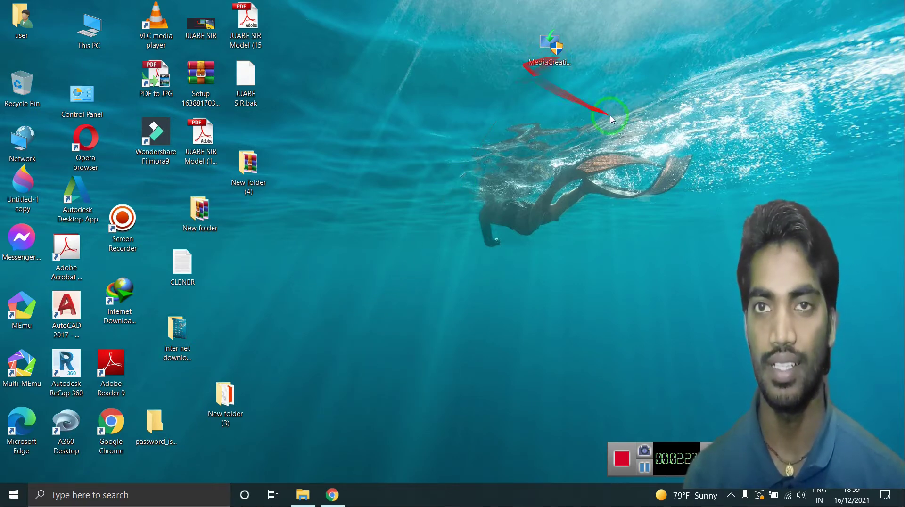
right_click(629, 111)
left_click(656, 146)
Run the media creation tool from the desktop as administrator and accept the licence terms
left_click(544, 50)
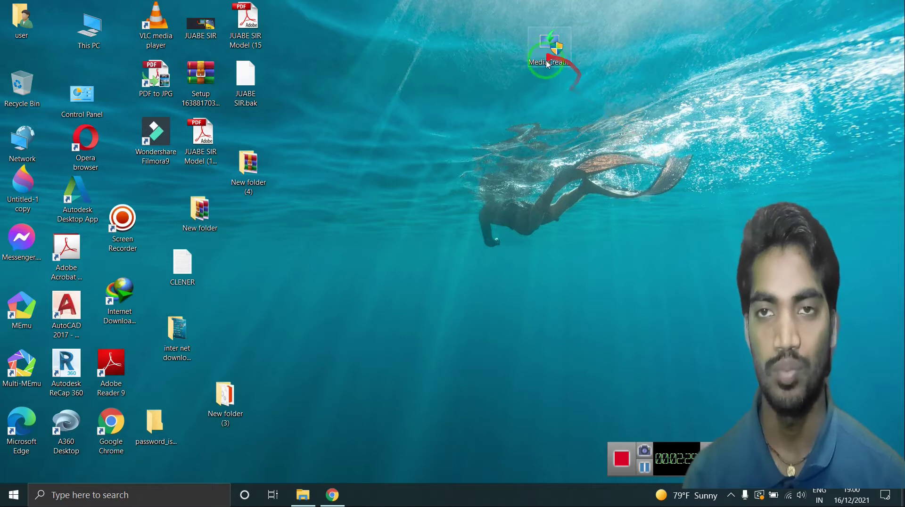
right_click(543, 50)
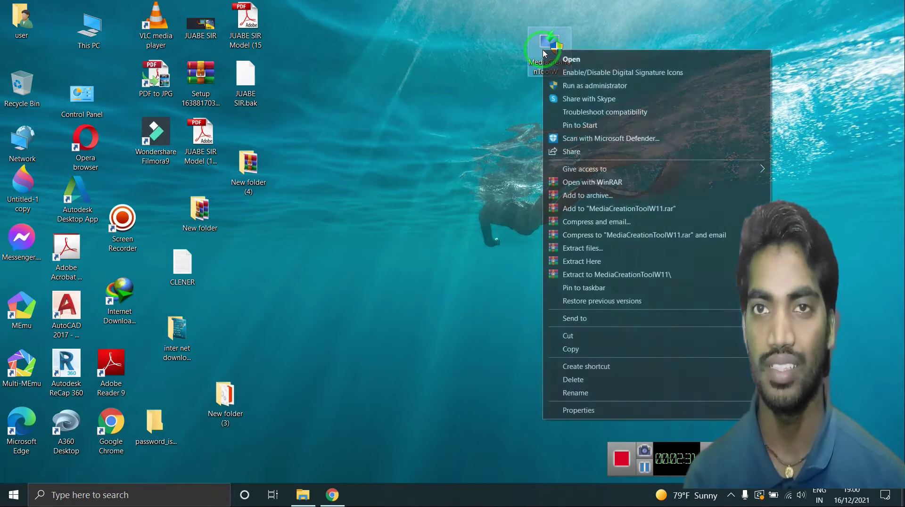
left_click(572, 87)
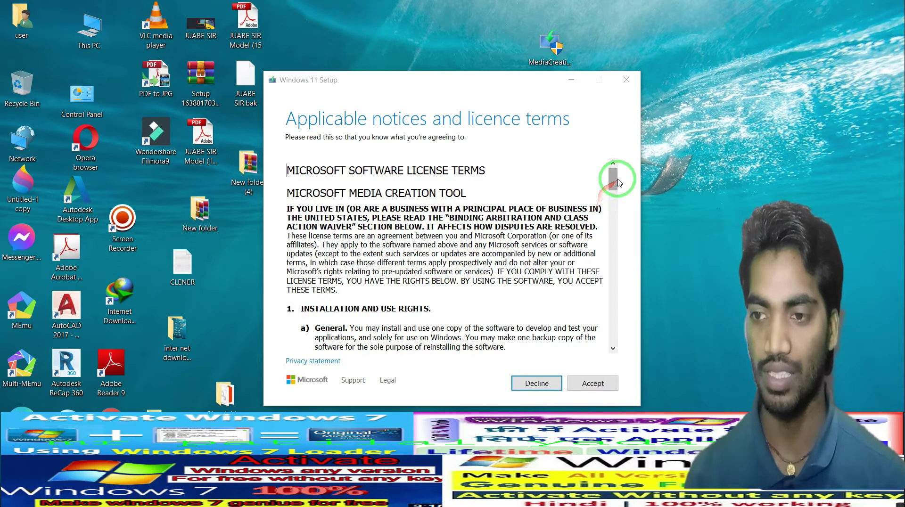
left_click_drag(618, 183, 427, 327)
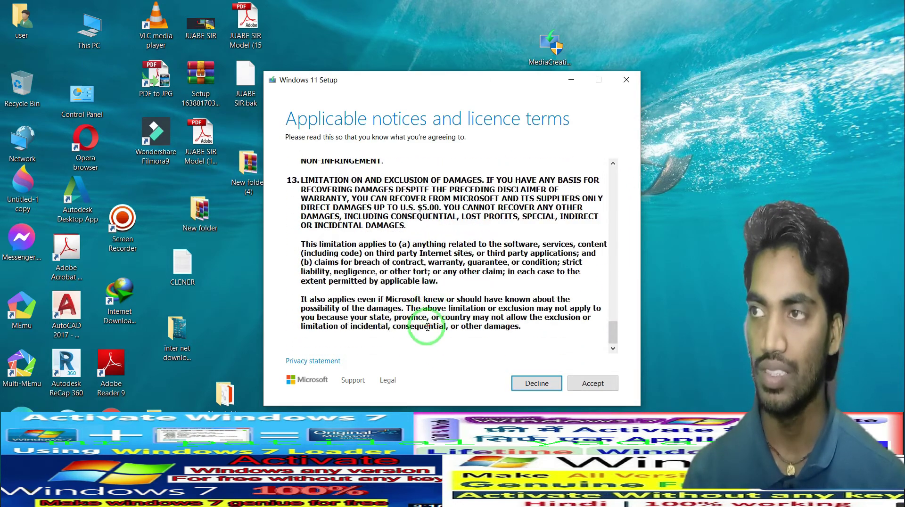
left_click(594, 385)
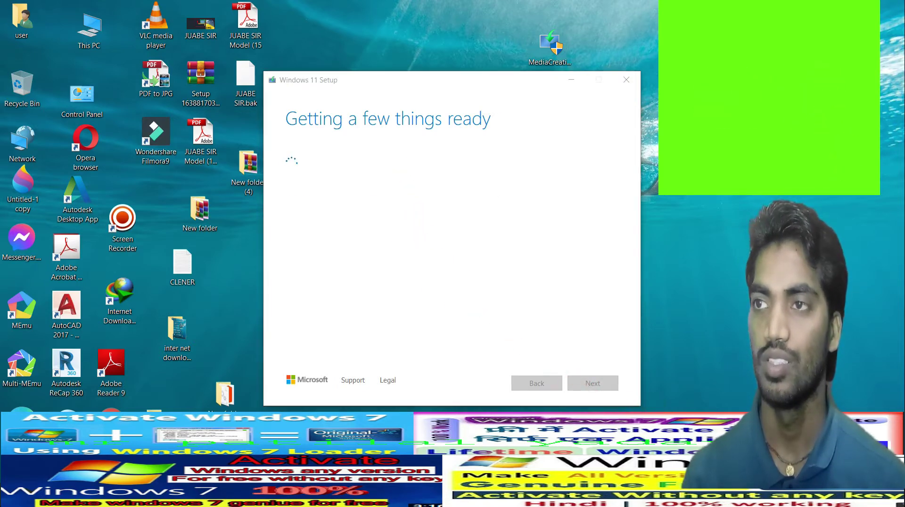
Temporarily turn off the recommended options for this PC to review the available Windows editions and languages
left_click(288, 245)
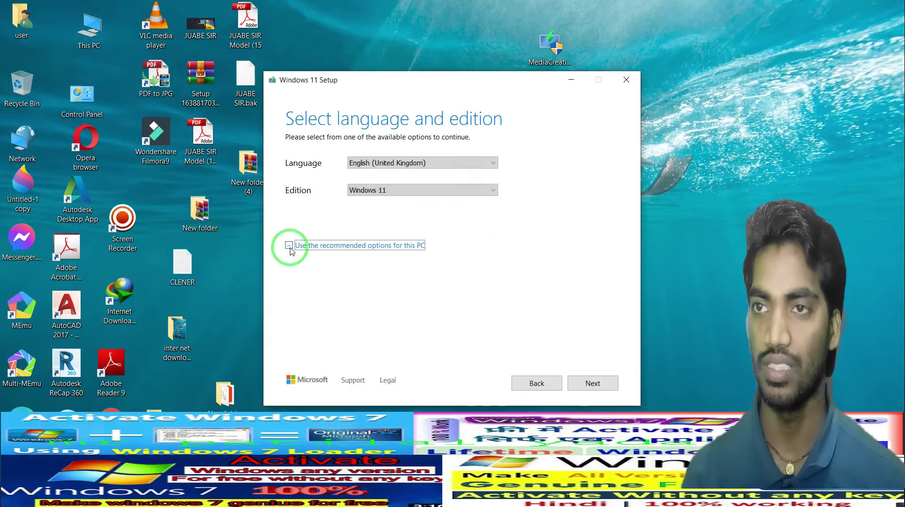
left_click(492, 190)
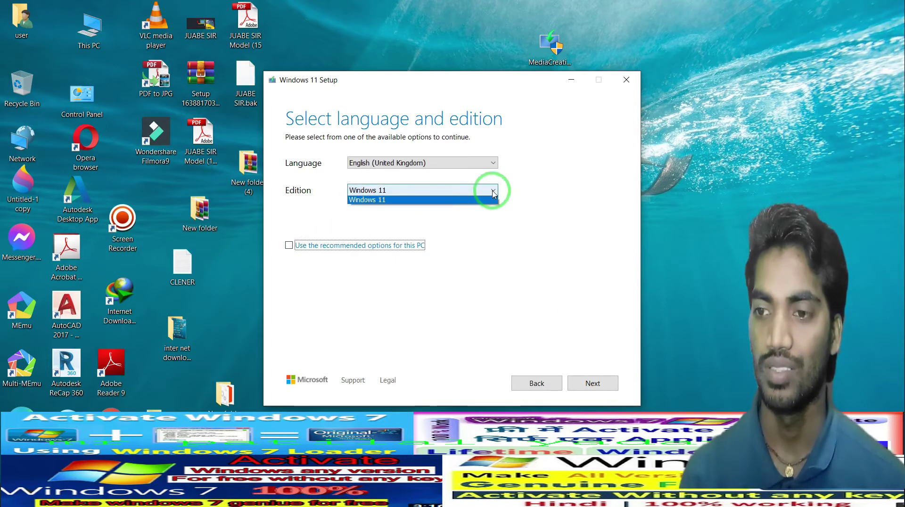
left_click(442, 189)
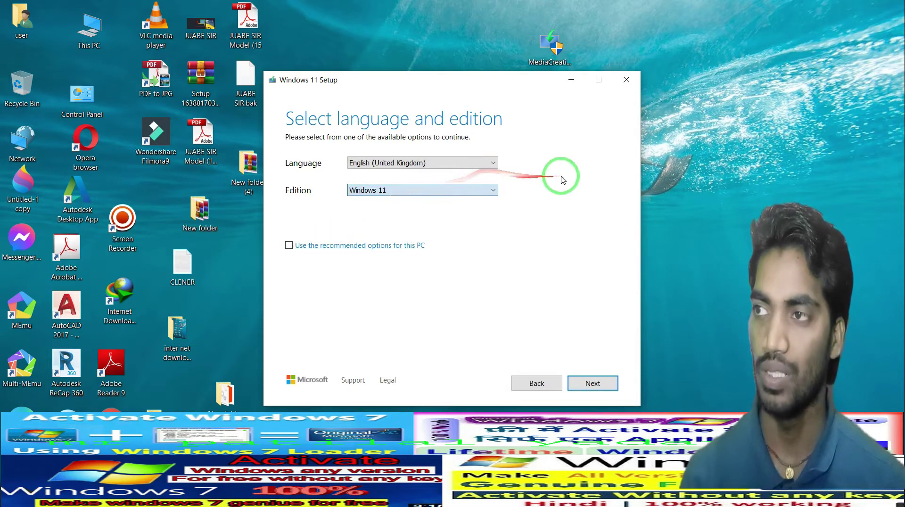
left_click(490, 163)
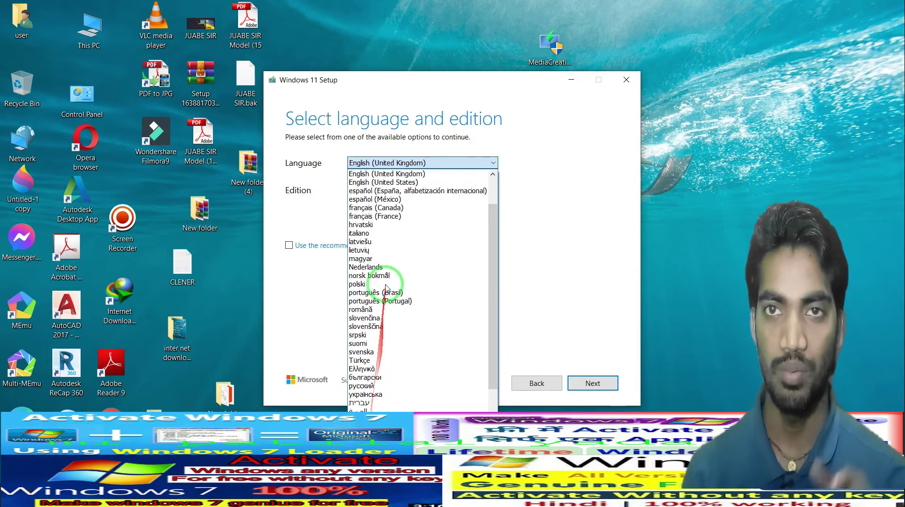
left_click(538, 196)
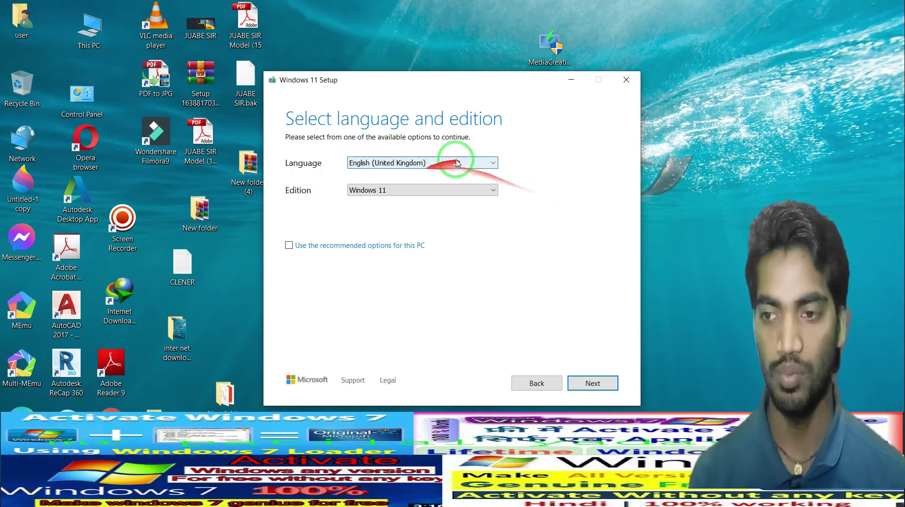
left_click(289, 245)
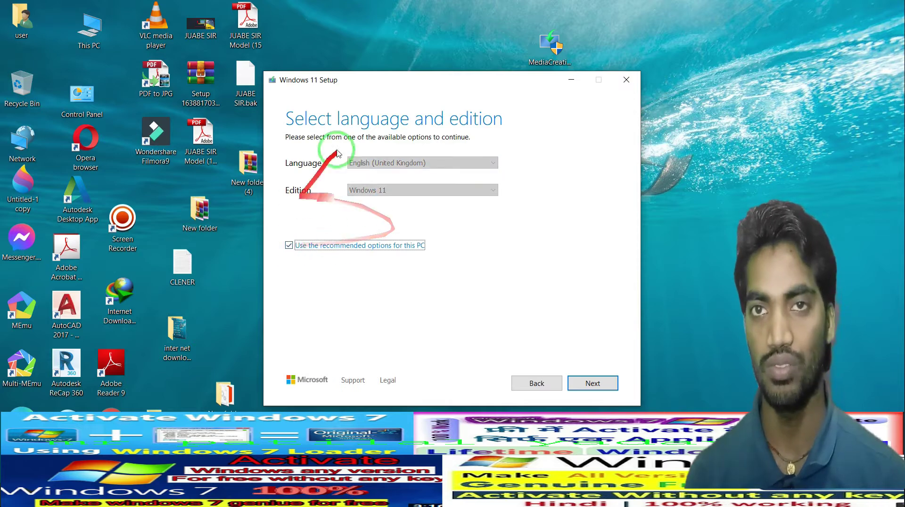
Continue with the recommended options for this PC and pick USB flash drive as the media
left_click(580, 388)
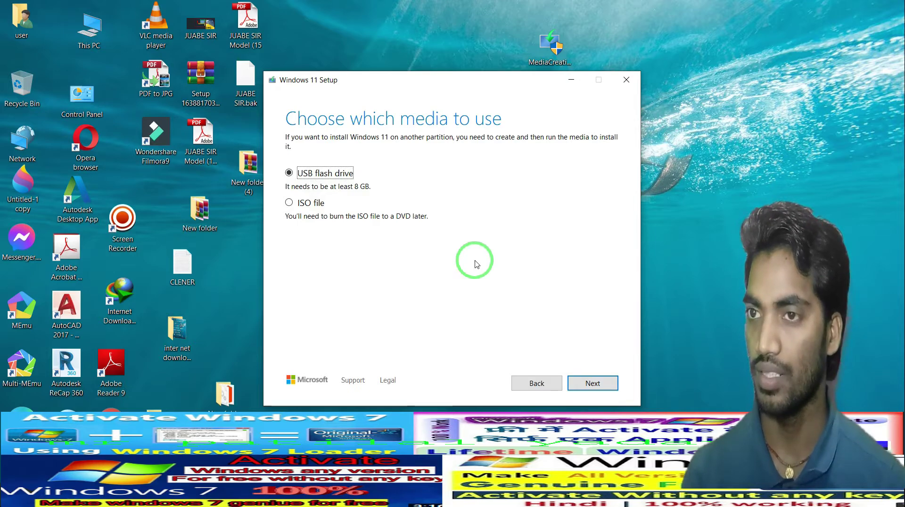
left_click(286, 175)
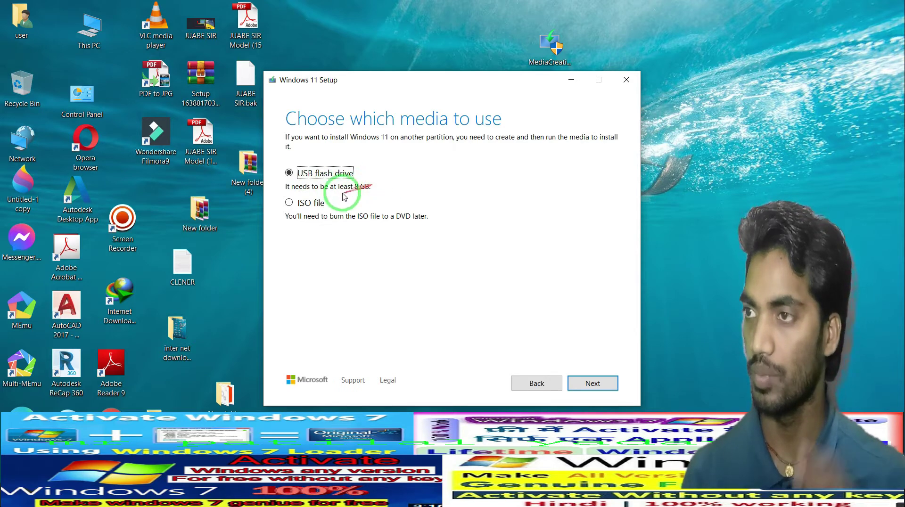
left_click(667, 196)
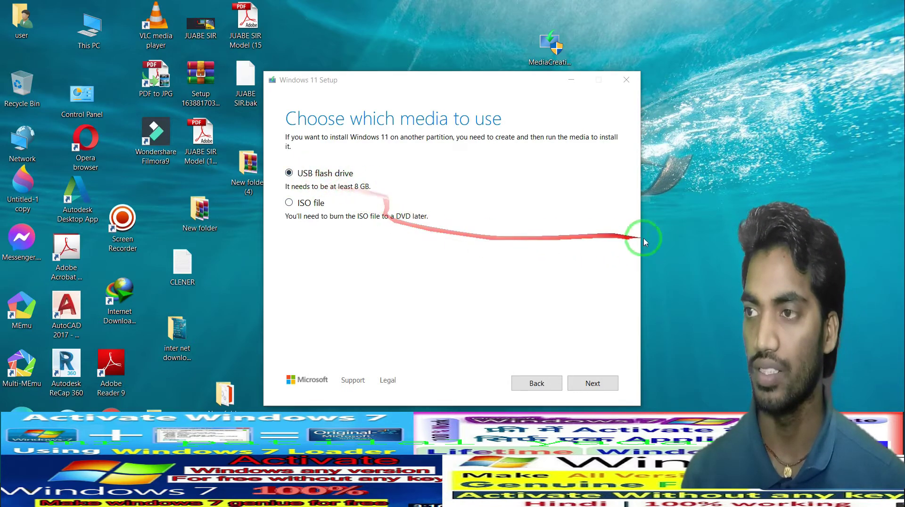
right_click(676, 290)
left_click(723, 298)
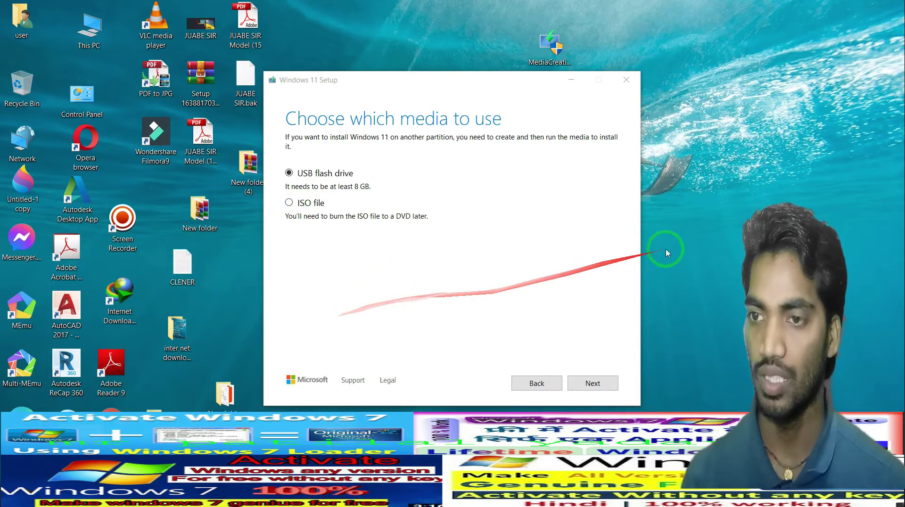
right_click(731, 240)
right_click(734, 208)
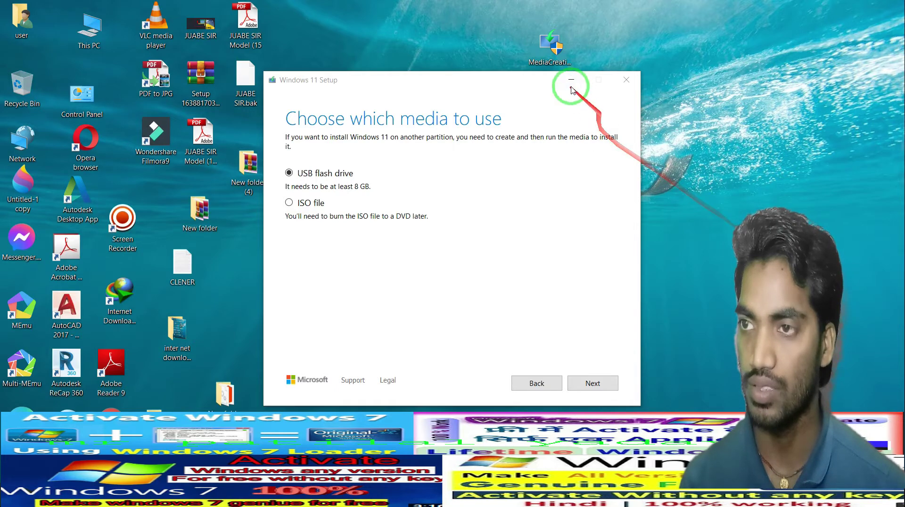
left_click(594, 81)
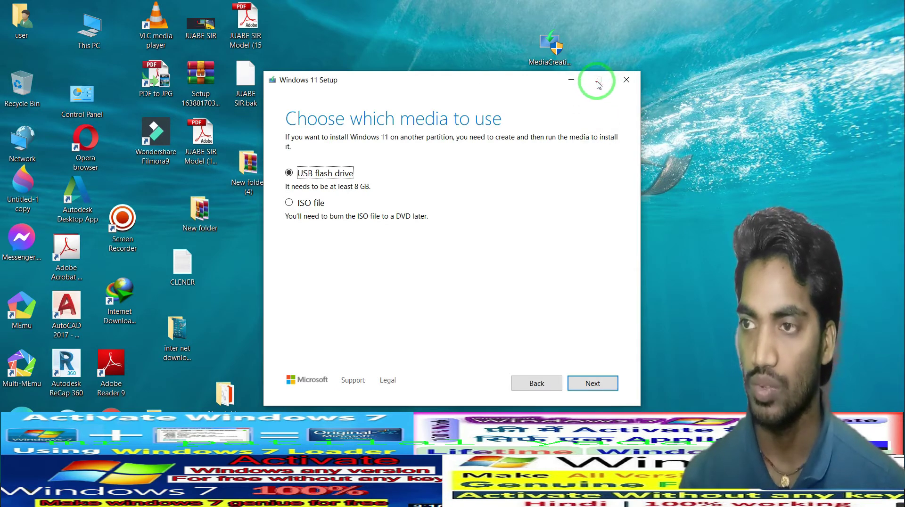
right_click(760, 213)
left_click(679, 221)
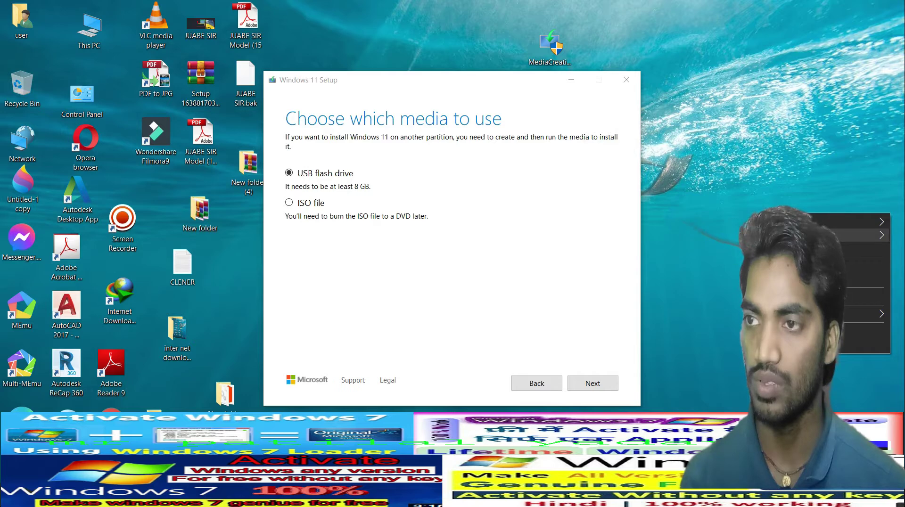
right_click(750, 233)
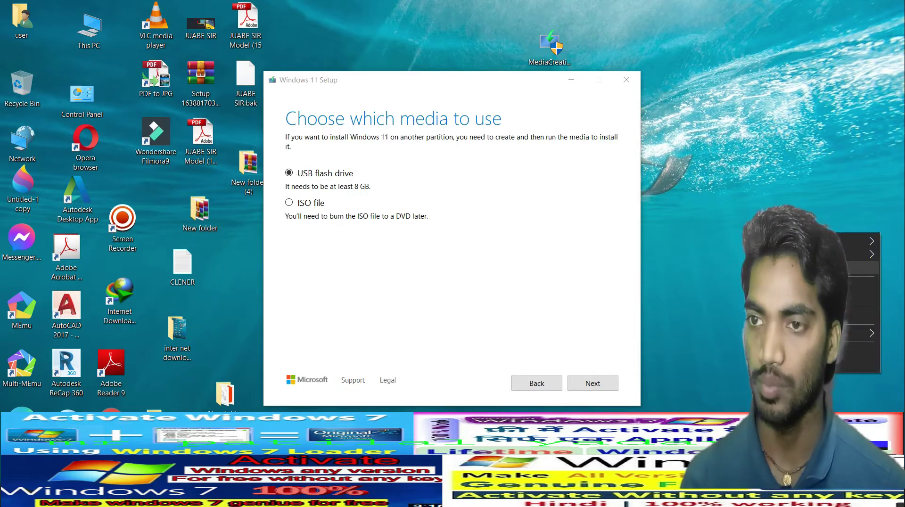
right_click(730, 188)
left_click(721, 196)
right_click(710, 205)
left_click(724, 241)
left_click(701, 287)
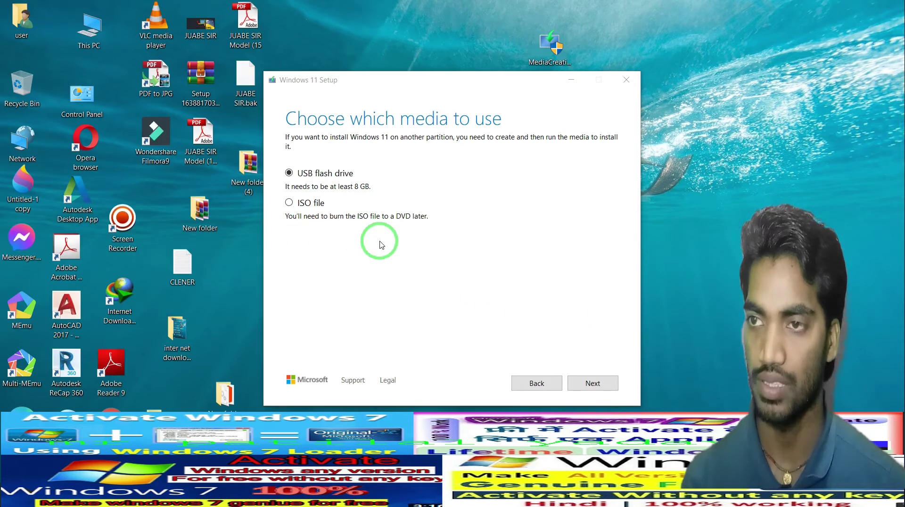
right_click(743, 263)
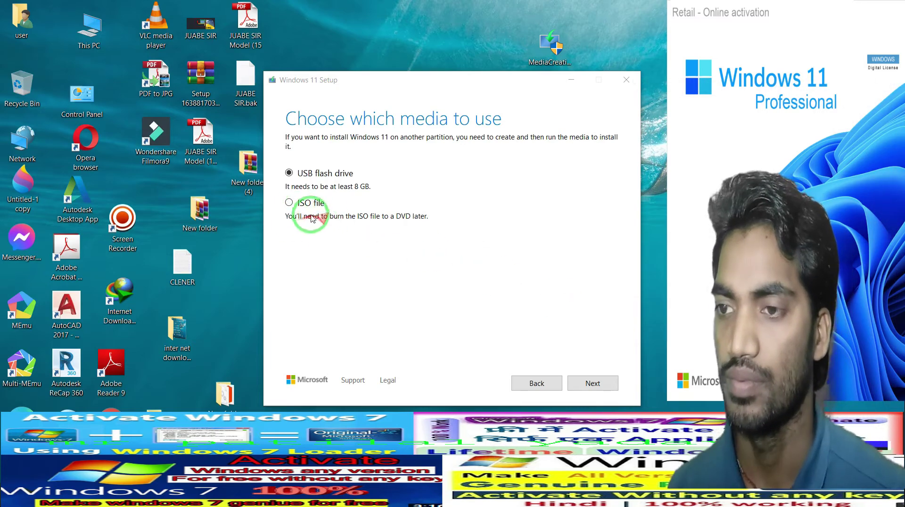
Download Windows 11 as an ISO file named Windows into New folder on the Desktop, and show the desktop
left_click(290, 205)
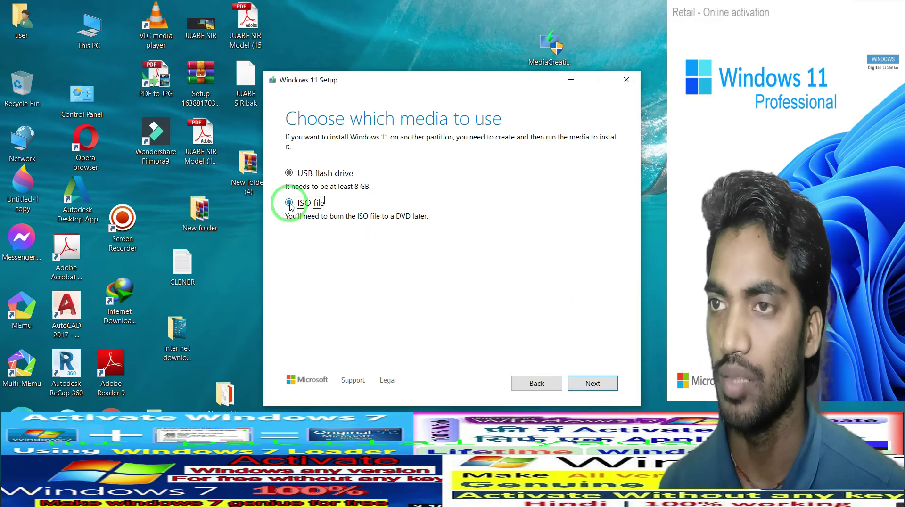
left_click(589, 383)
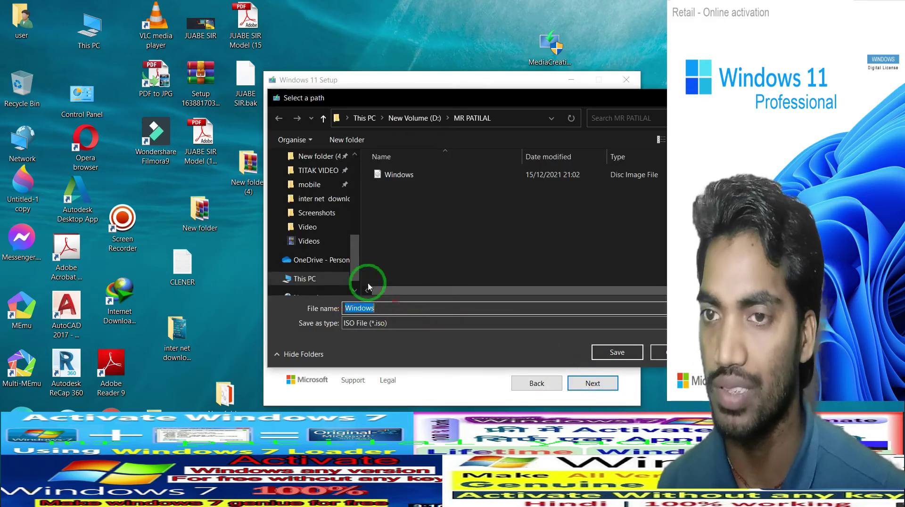
scroll(311, 189, "up", 5)
scroll(306, 179, "up", 3)
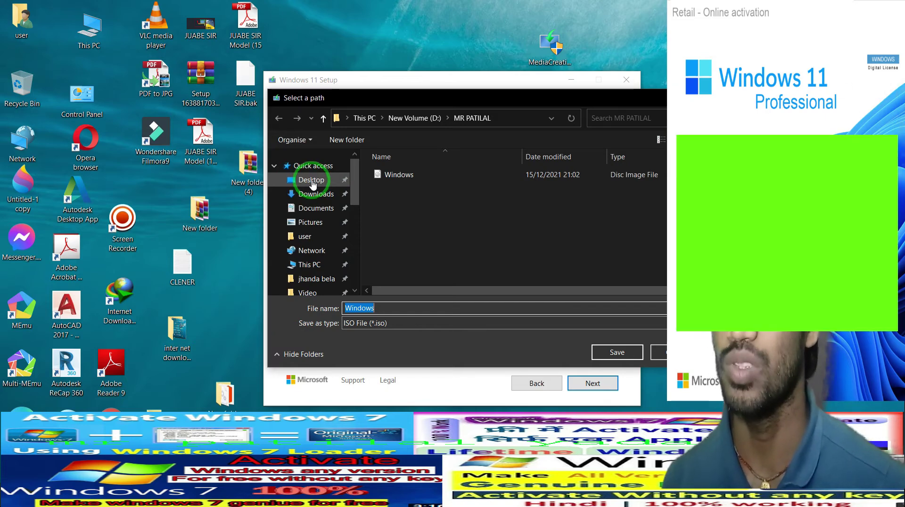
left_click(311, 182)
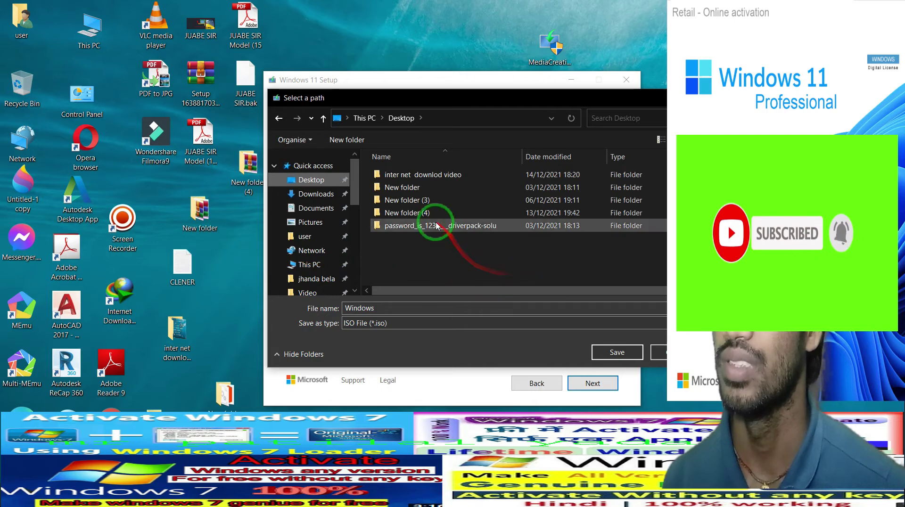
left_click(422, 190)
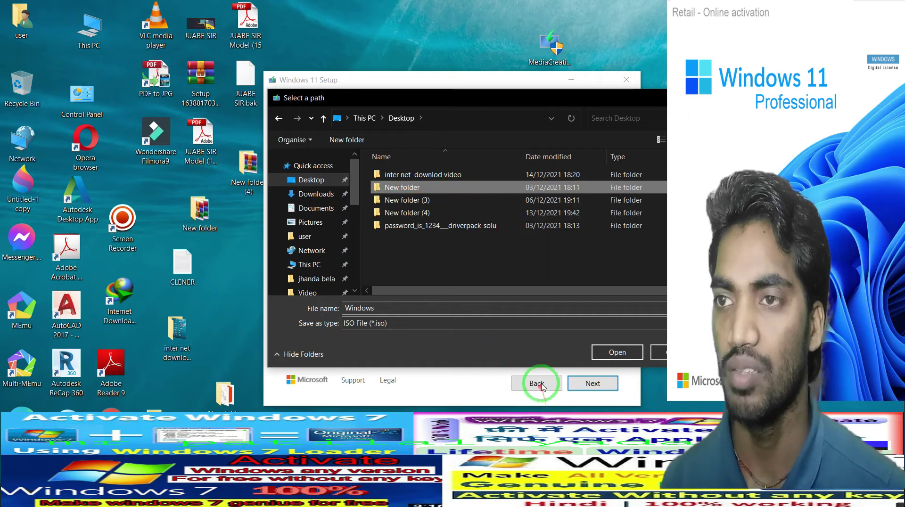
left_click(618, 352)
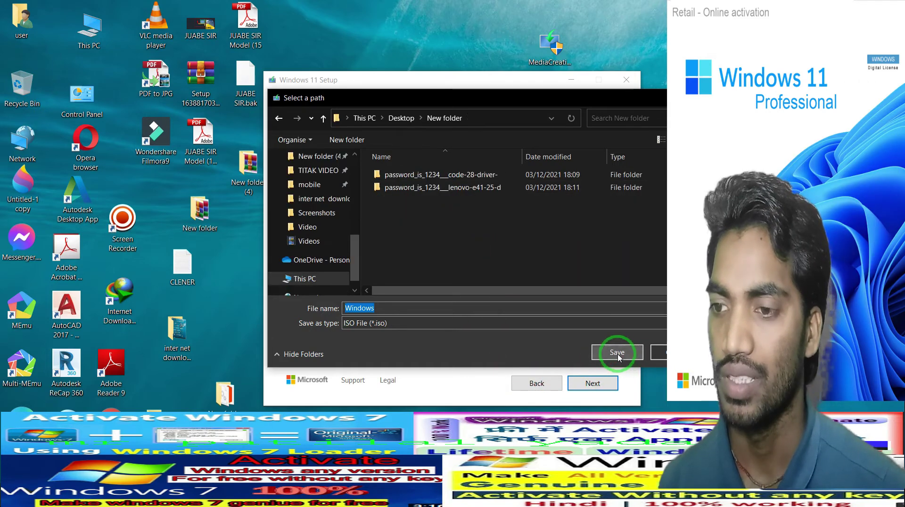
left_click(618, 353)
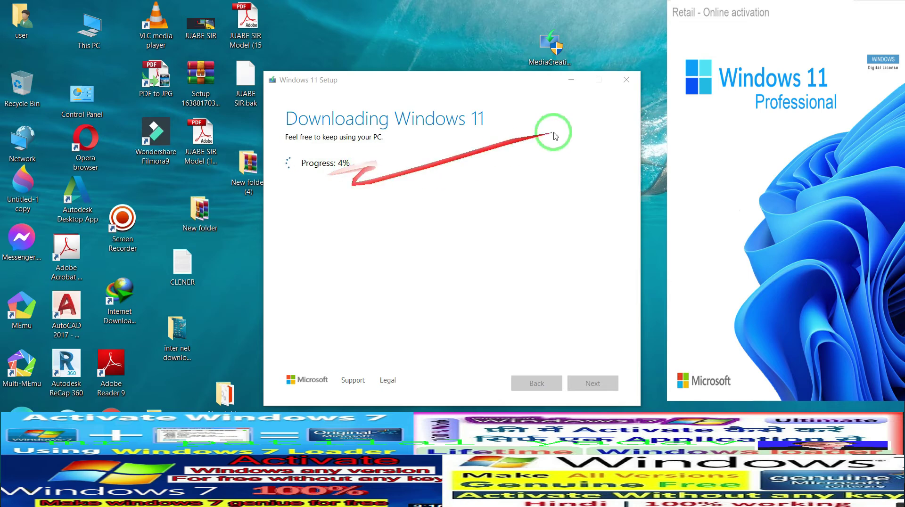
key("super+d")
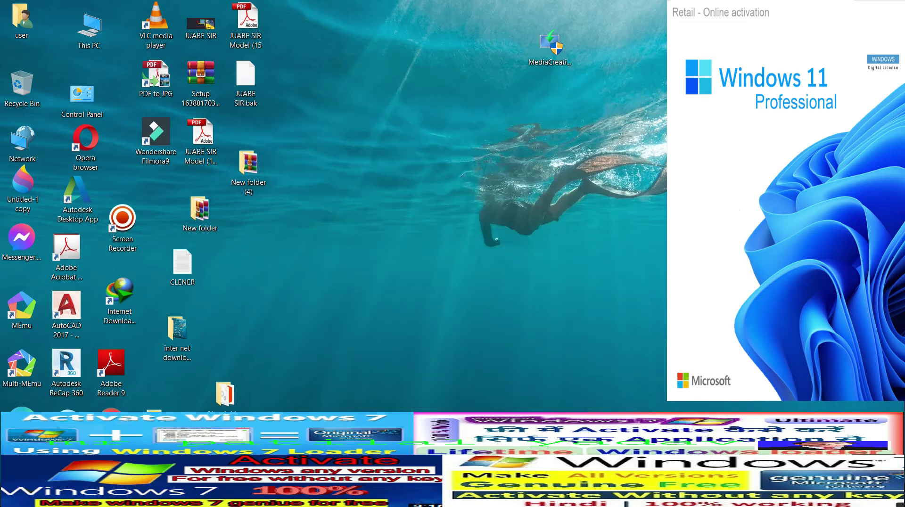